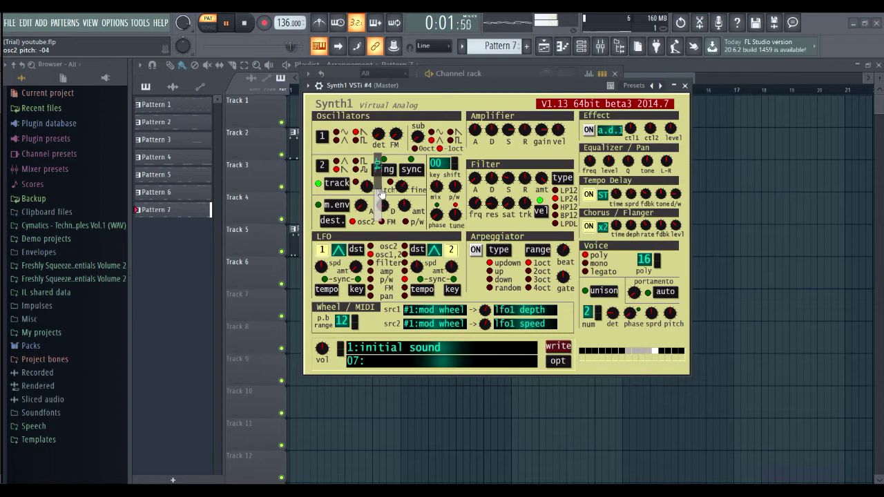
Step: Lower oscillator 2's pitch to -12 and switch off both LFO 1 and LFO 2
{"action": "scroll", "coordinate": [382, 197], "scroll_direction": "down", "scroll_amount": 2}
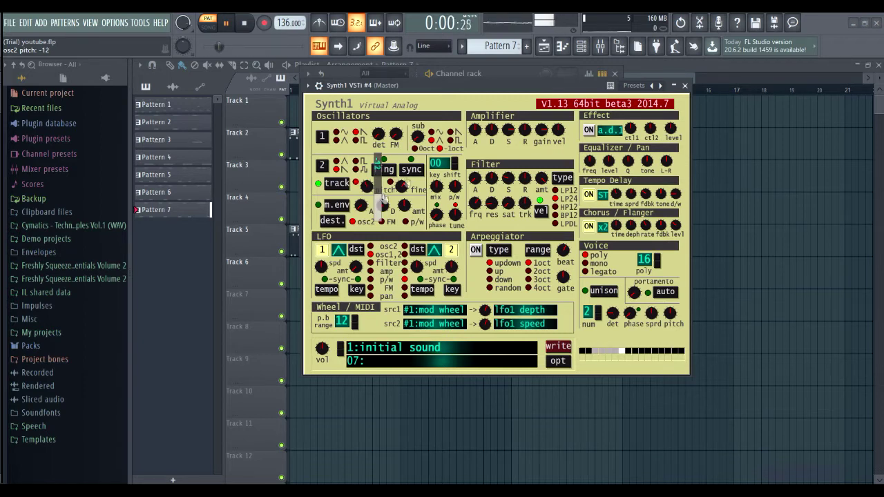
{"action": "left_click", "coordinate": [461, 101]}
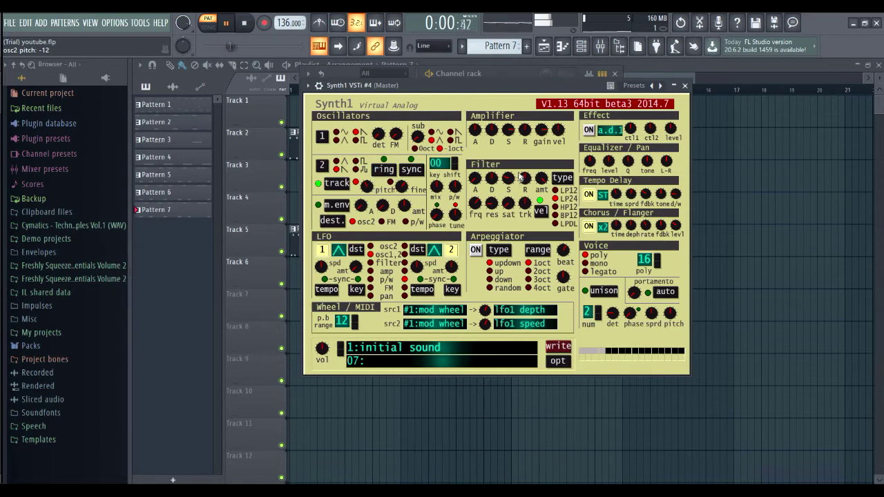
{"action": "left_click", "coordinate": [322, 249]}
{"action": "left_click", "coordinate": [451, 249]}
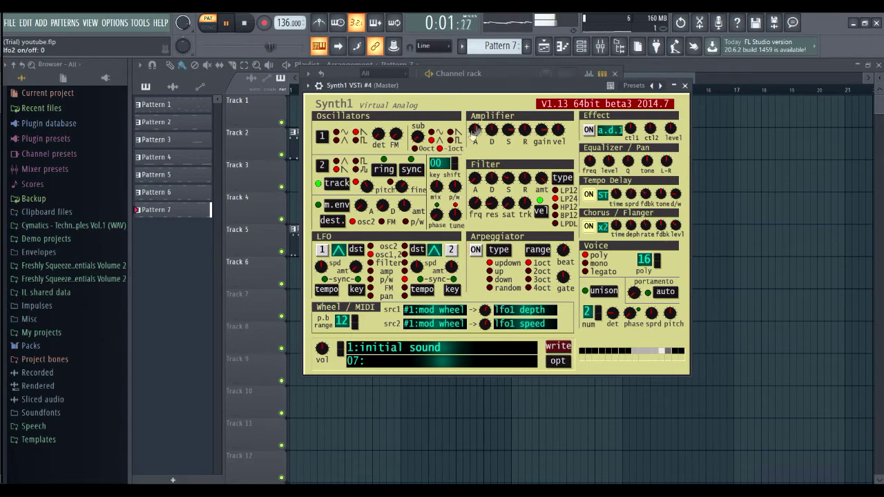
Step: Set the amplifier's attack to 0, decay to about 68, sustain to 9 and gain to 107
{"action": "left_click_drag", "start_coordinate": [476, 133], "coordinate": [514, 218]}
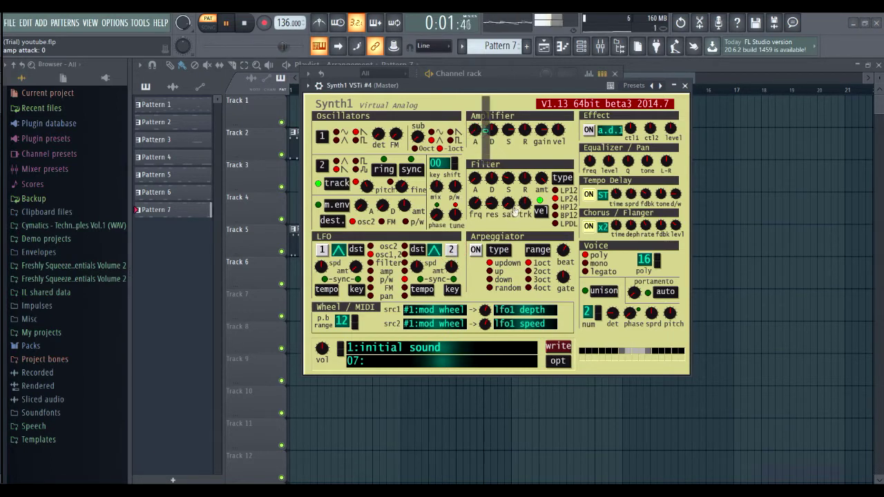
{"action": "left_click_drag", "start_coordinate": [503, 167], "coordinate": [508, 135]}
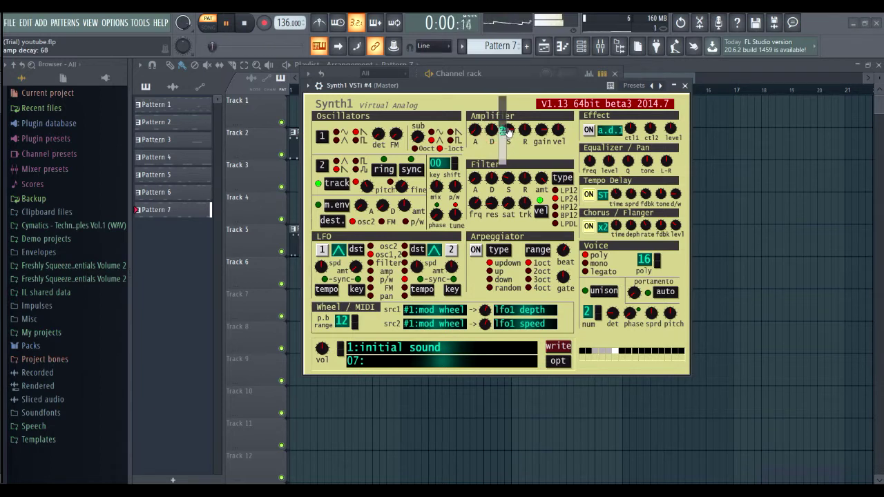
{"action": "left_click_drag", "start_coordinate": [509, 131], "coordinate": [531, 143]}
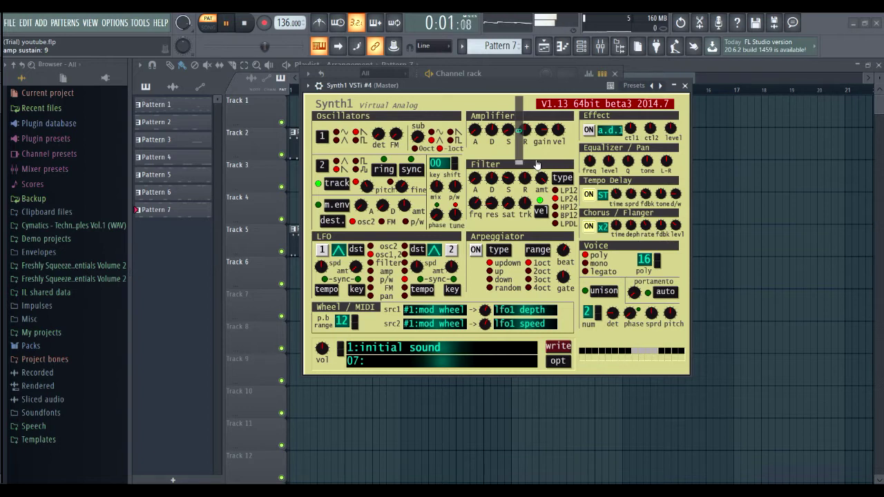
{"action": "left_click_drag", "start_coordinate": [539, 159], "coordinate": [557, 112]}
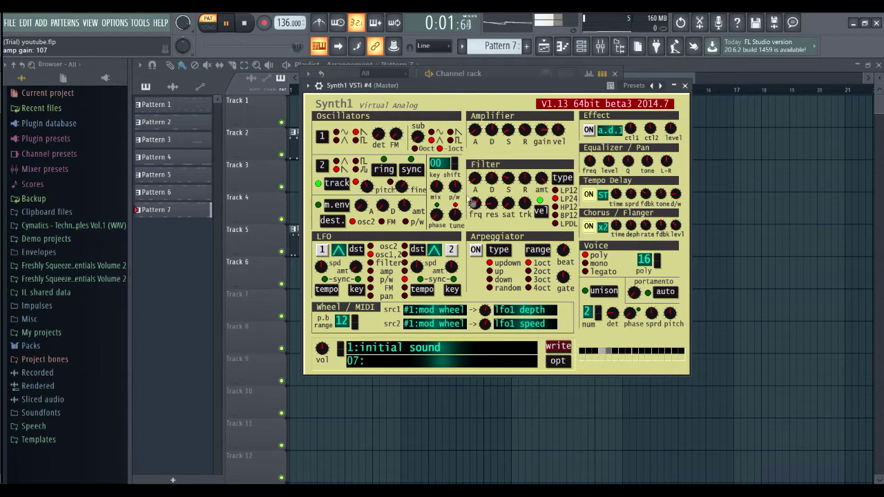
Step: Adjust the filter envelope's decay and set its sustain to 12 and release to 39
{"action": "left_click_drag", "start_coordinate": [491, 179], "coordinate": [527, 212]}
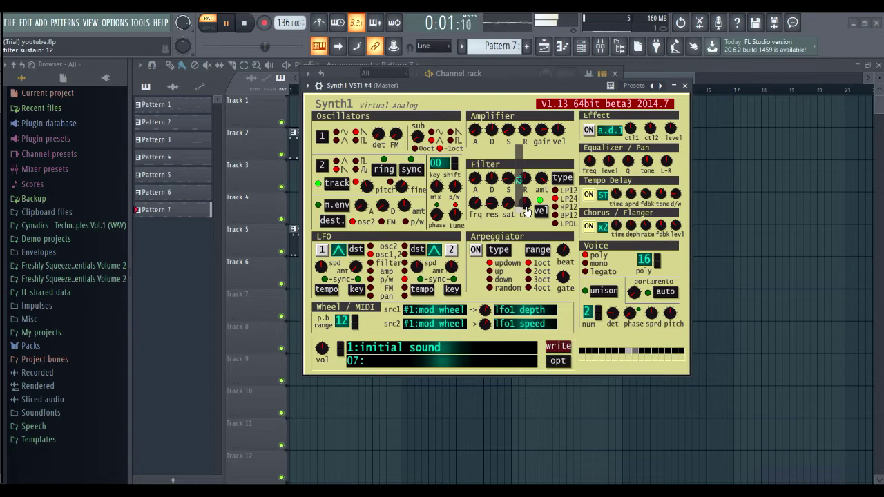
{"action": "mouse_move", "coordinate": [527, 204]}
{"action": "left_mouse_down"}
{"action": "mouse_move", "coordinate": [537, 183]}
{"action": "mouse_move", "coordinate": [543, 197]}
{"action": "left_mouse_up"}
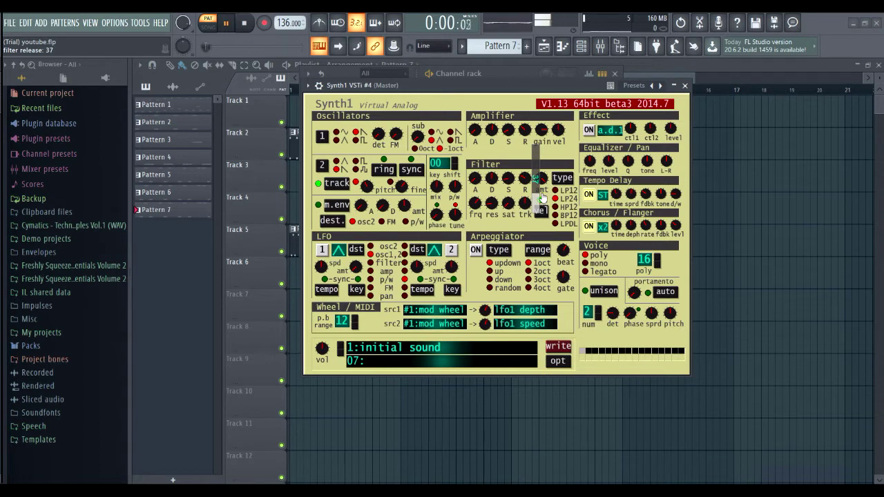
{"action": "left_click_drag", "start_coordinate": [542, 197], "coordinate": [542, 199]}
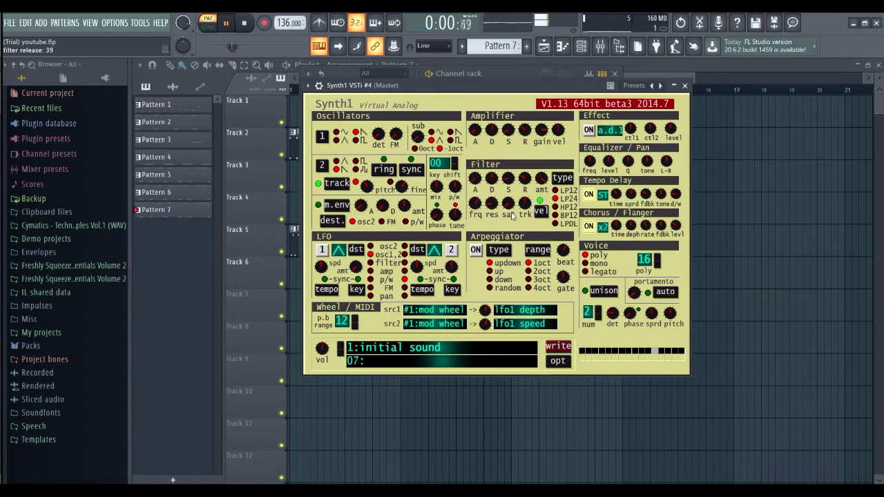
Step: Set the filter frequency to 13, adjust the resonance, and set the filter saturation to 9
{"action": "left_click_drag", "start_coordinate": [478, 208], "coordinate": [509, 223]}
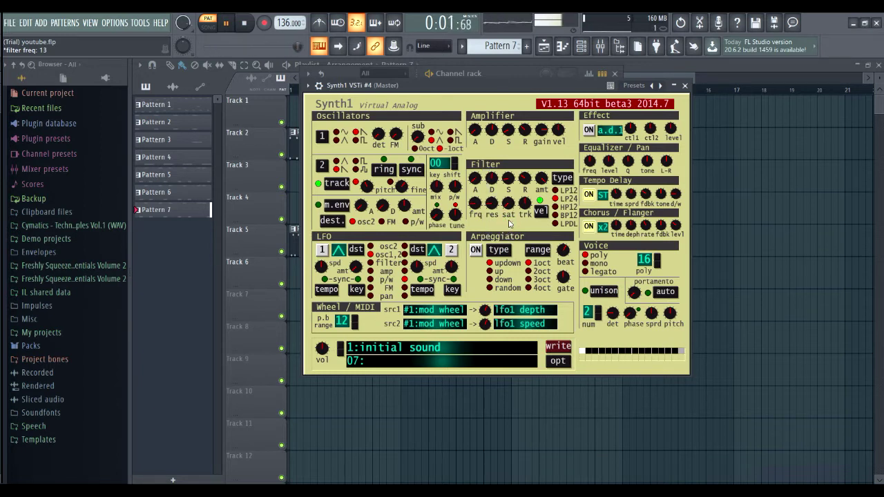
{"action": "left_click_drag", "start_coordinate": [490, 206], "coordinate": [523, 241]}
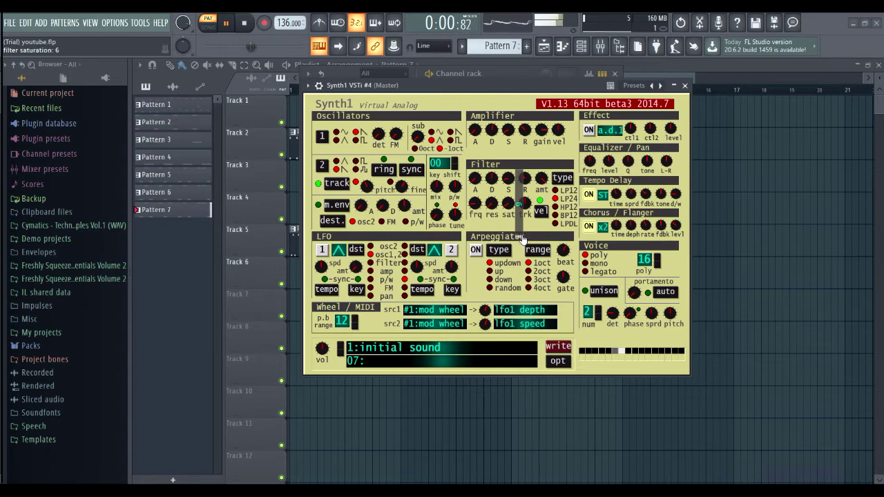
{"action": "left_click_drag", "start_coordinate": [522, 237], "coordinate": [525, 239]}
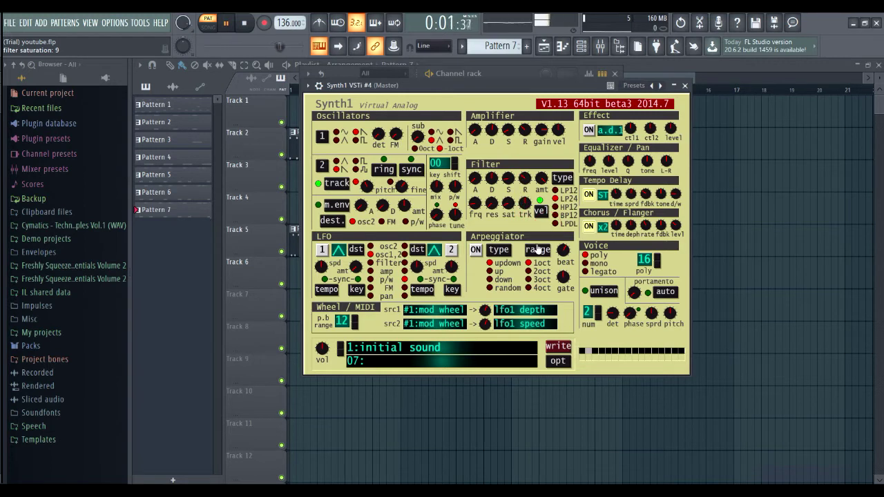
Step: Set the tempo delay to PP mode with feedback about 45 and dry/wet 50%, and enable unison
{"action": "left_click", "coordinate": [603, 196]}
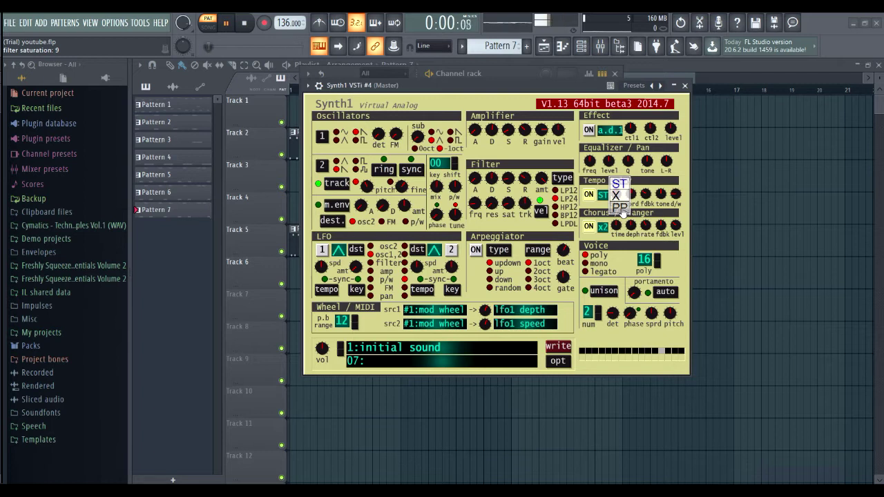
{"action": "left_click", "coordinate": [619, 208]}
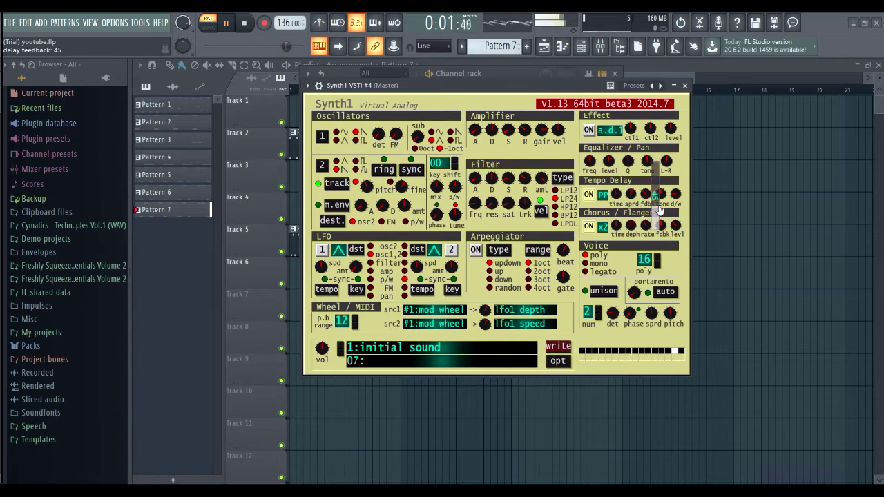
{"action": "left_click_drag", "start_coordinate": [659, 209], "coordinate": [691, 202]}
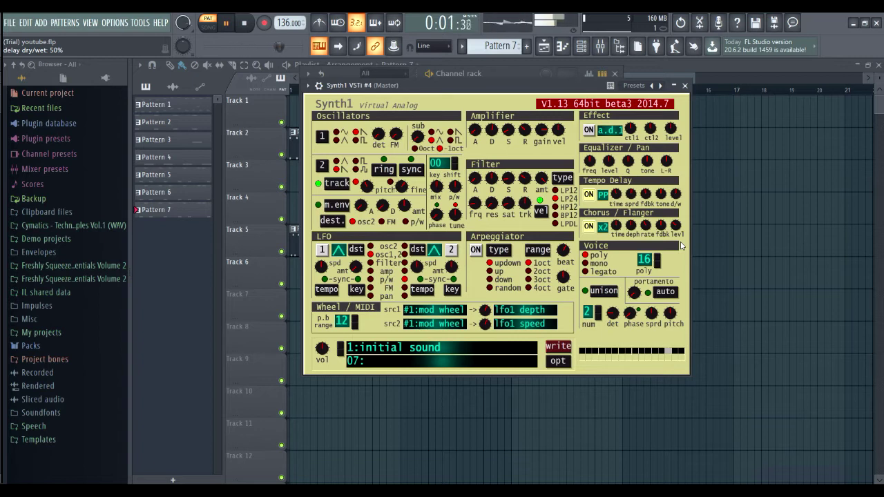
{"action": "left_click", "coordinate": [605, 292]}
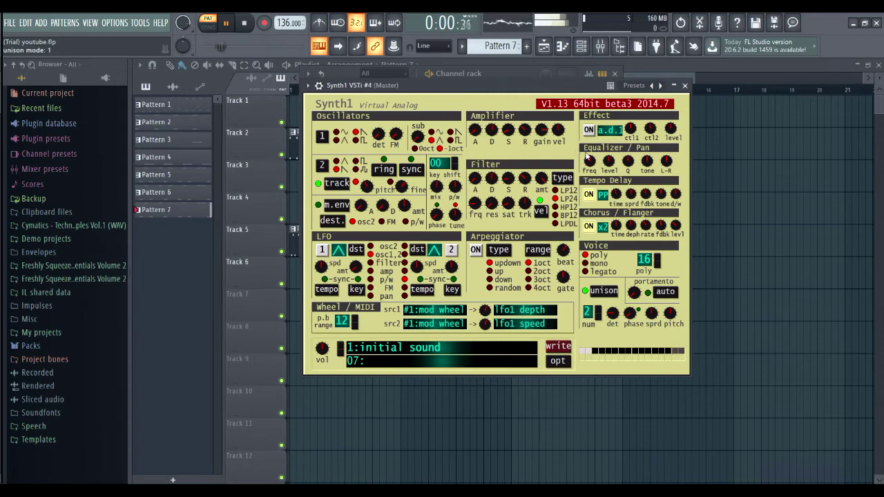
Step: Move the synth window off the channel rack and route Synth1 VSTi #4 to mixer track 8
{"action": "left_click_drag", "start_coordinate": [525, 85], "coordinate": [613, 65]}
{"action": "left_click", "coordinate": [345, 221]}
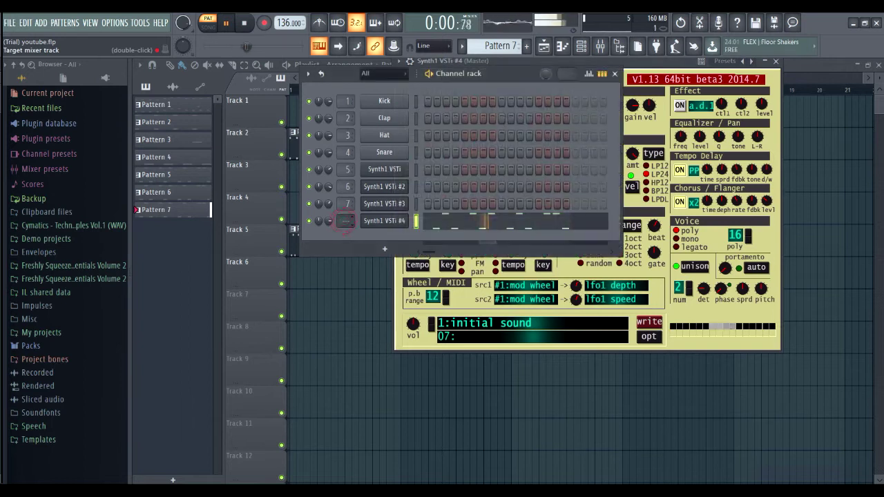
{"action": "scroll", "coordinate": [346, 221], "scroll_direction": "up", "scroll_amount": 8}
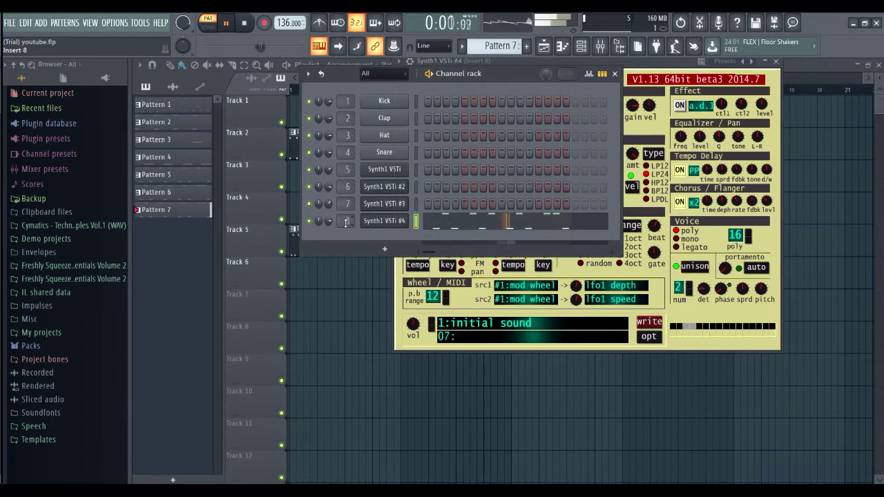
Step: Load Gross Beat into effect slot 4 of mixer track Insert 8
{"action": "left_click", "coordinate": [600, 45]}
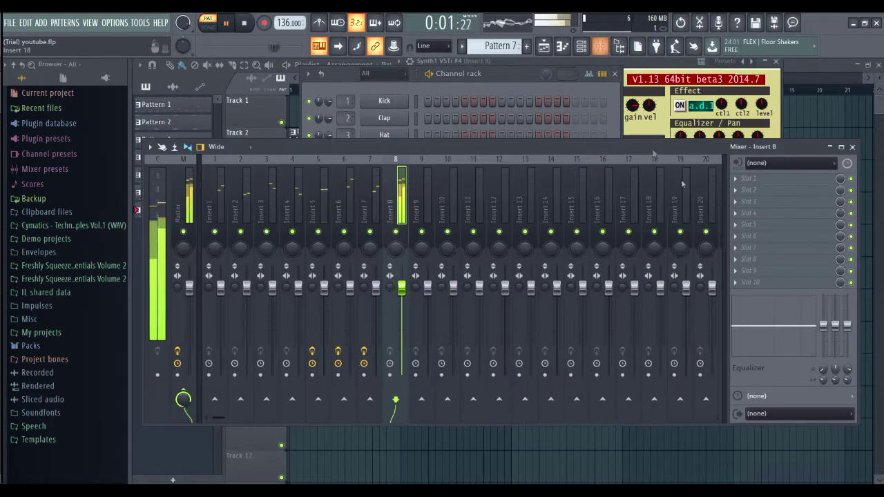
{"action": "left_click", "coordinate": [750, 212]}
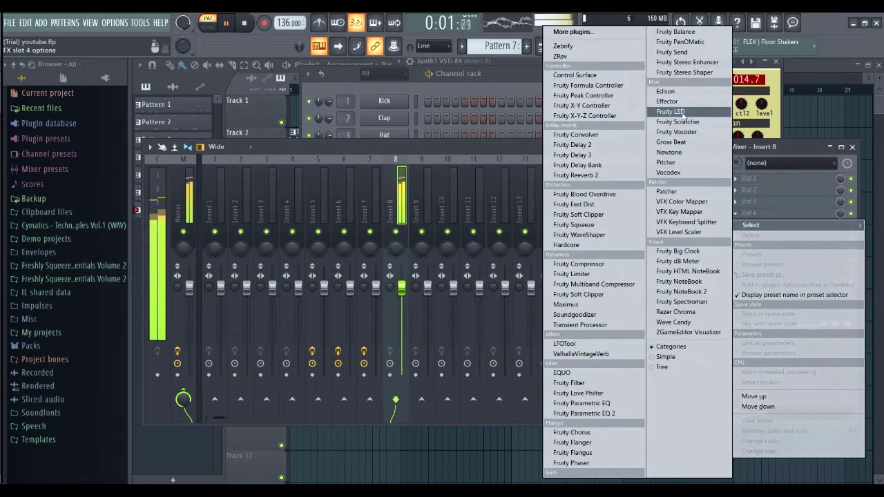
{"action": "left_click", "coordinate": [674, 141]}
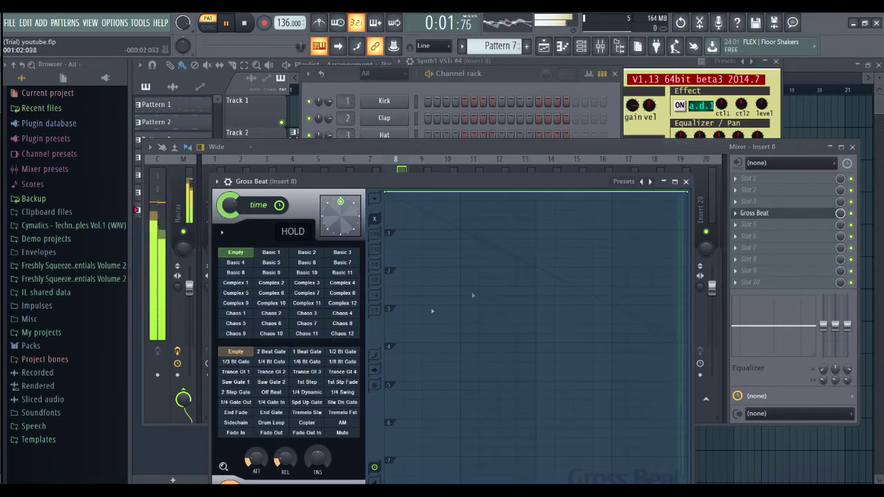
Step: Apply Gross Beat's Sidechain volume preset and bend its four ramps upward into steep, fast-rising curves
{"action": "left_click", "coordinate": [235, 422]}
{"action": "left_click_drag", "start_coordinate": [424, 477], "coordinate": [422, 204]}
{"action": "left_click_drag", "start_coordinate": [498, 474], "coordinate": [498, 205]}
{"action": "left_click_drag", "start_coordinate": [573, 475], "coordinate": [573, 205]}
{"action": "left_click_drag", "start_coordinate": [649, 475], "coordinate": [649, 214]}
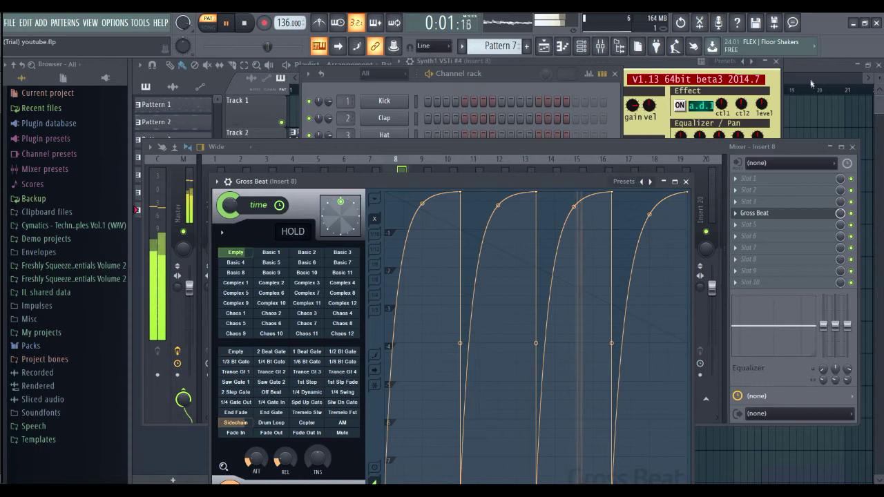
Step: Program the Kick on every fourth step of Pattern 7: steps 1, 5, 9 and 13
{"action": "left_click", "coordinate": [562, 91]}
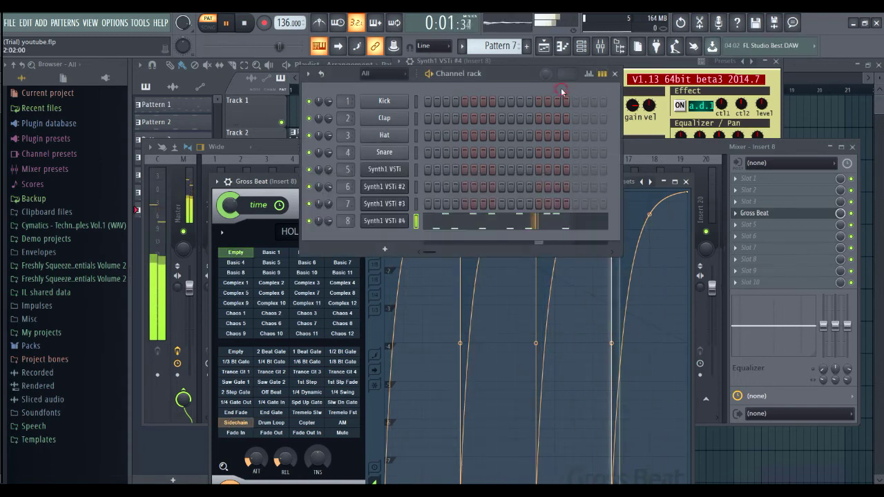
{"action": "right_click", "coordinate": [395, 104]}
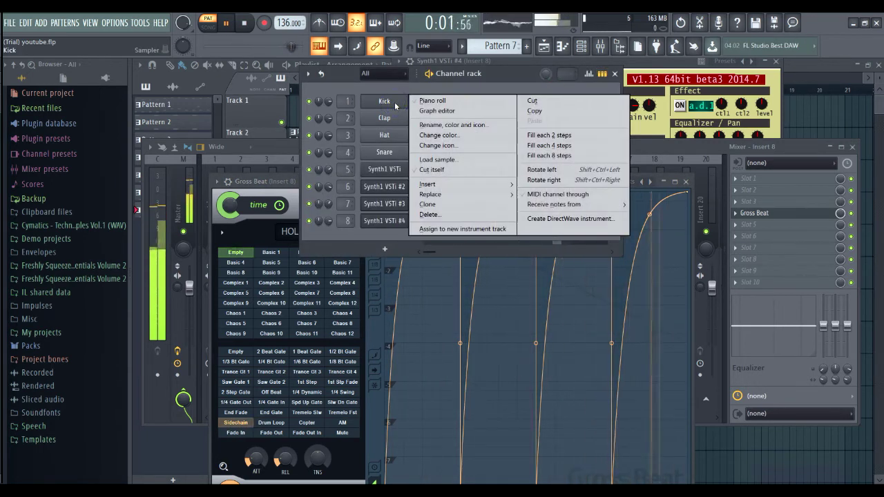
{"action": "key", "text": "Escape"}
{"action": "left_click", "coordinate": [465, 102]}
{"action": "left_click", "coordinate": [503, 102]}
{"action": "left_click", "coordinate": [540, 102]}
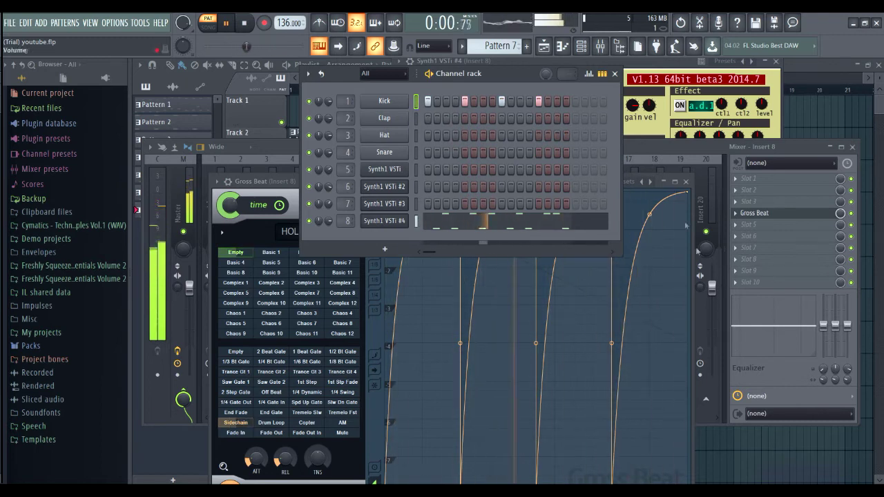
Step: Reopen Synth1 VSTi #4 and sweep its filter frequency, ending at 13
{"action": "left_click", "coordinate": [384, 221]}
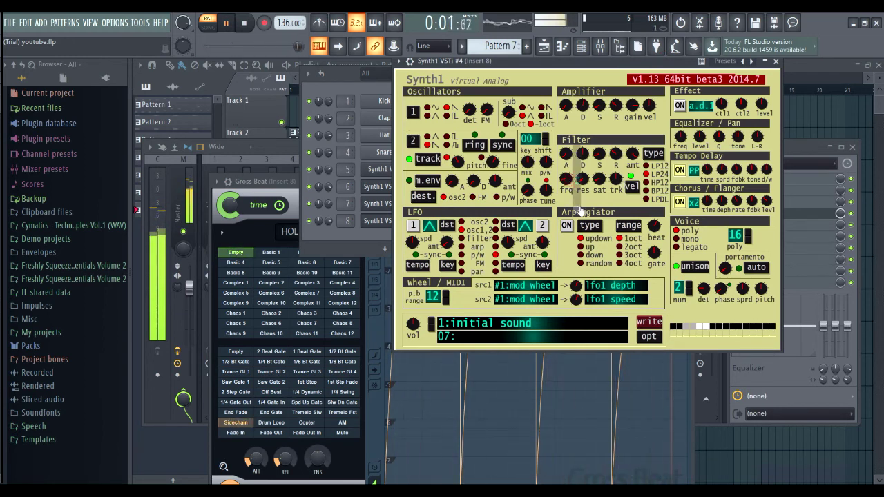
{"action": "left_click_drag", "start_coordinate": [579, 188], "coordinate": [585, 211]}
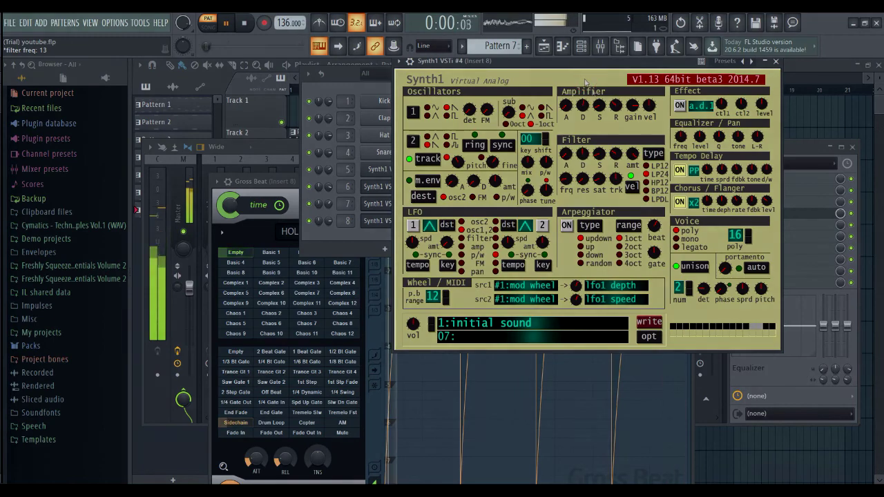